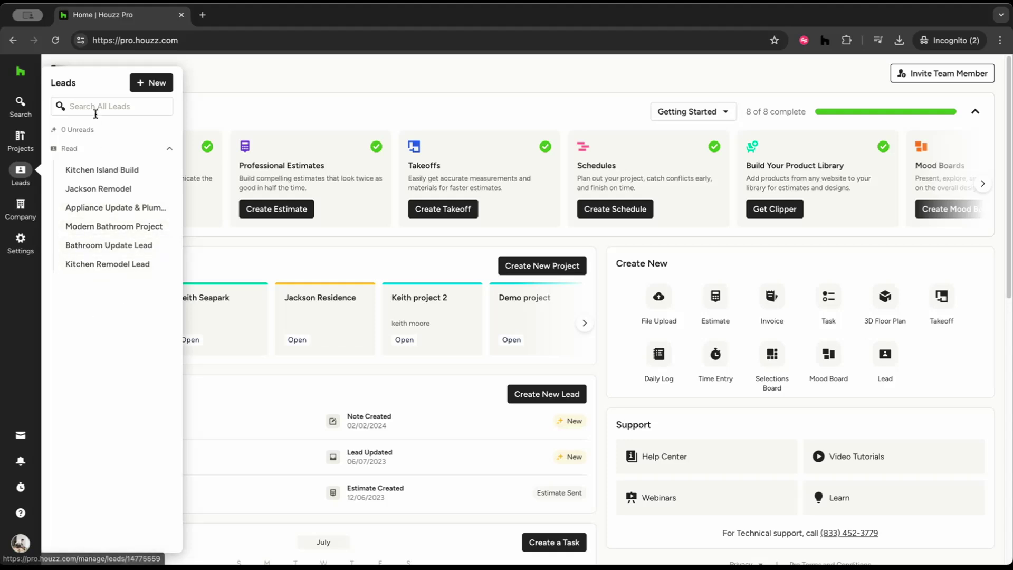
Step: Go from the home page's Leads flyout to the full Active Leads table
left_click(94, 107)
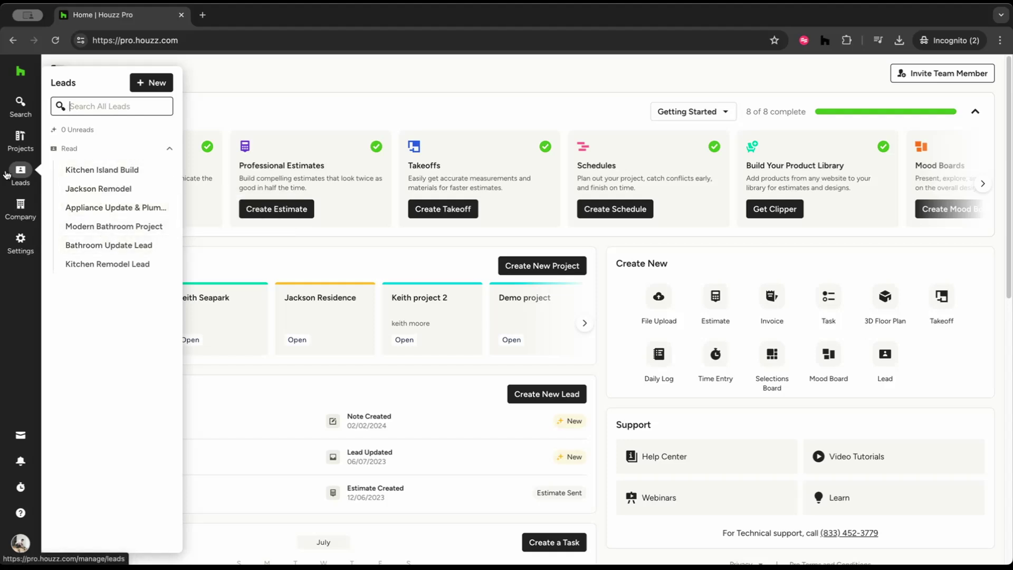
left_click(10, 177)
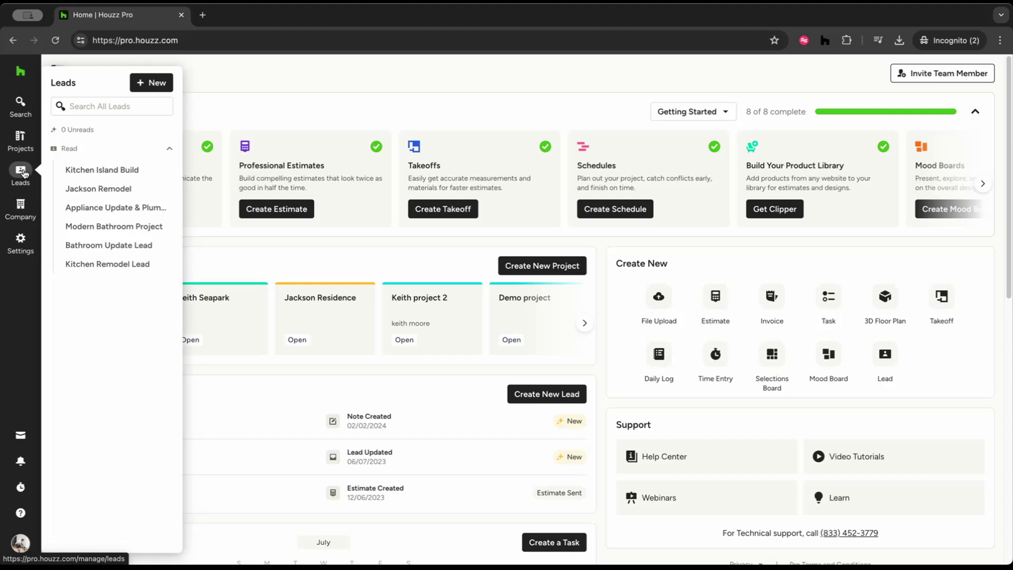
left_click(23, 173)
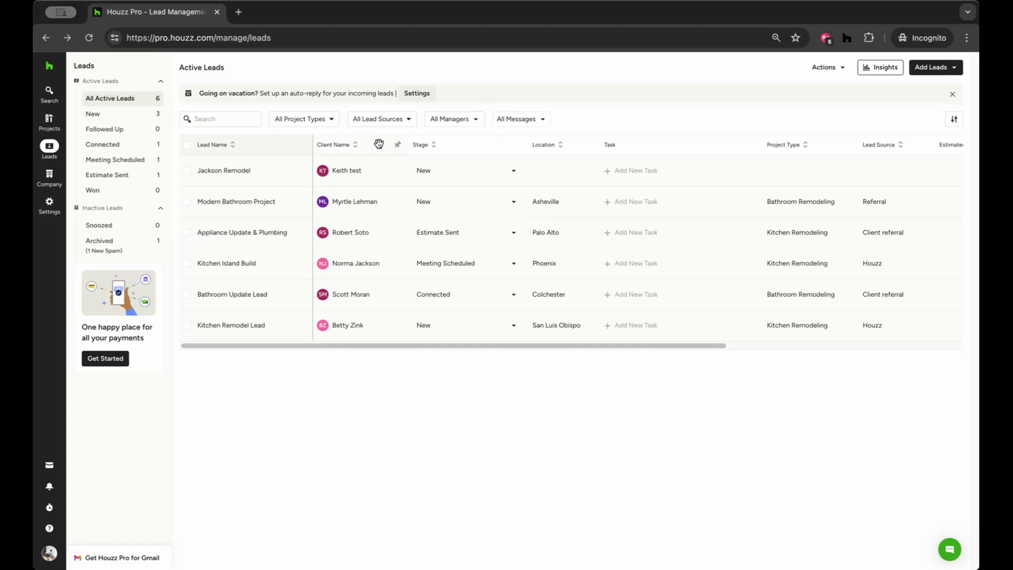
Step: Move Client Name after Stage, hide Estimated Revenue, and pin Client Name
left_click_drag(367, 148, 608, 139)
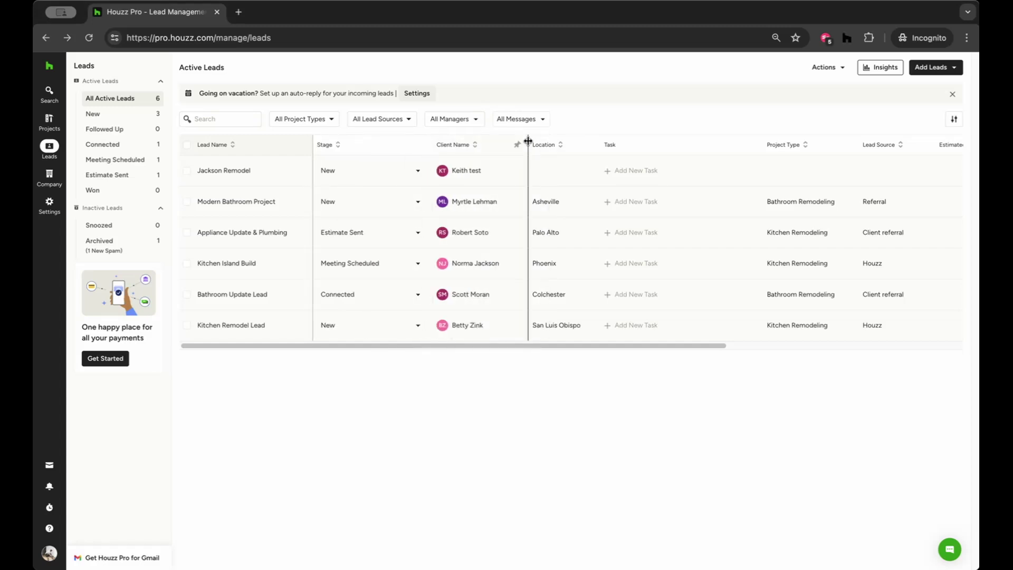
left_click(955, 121)
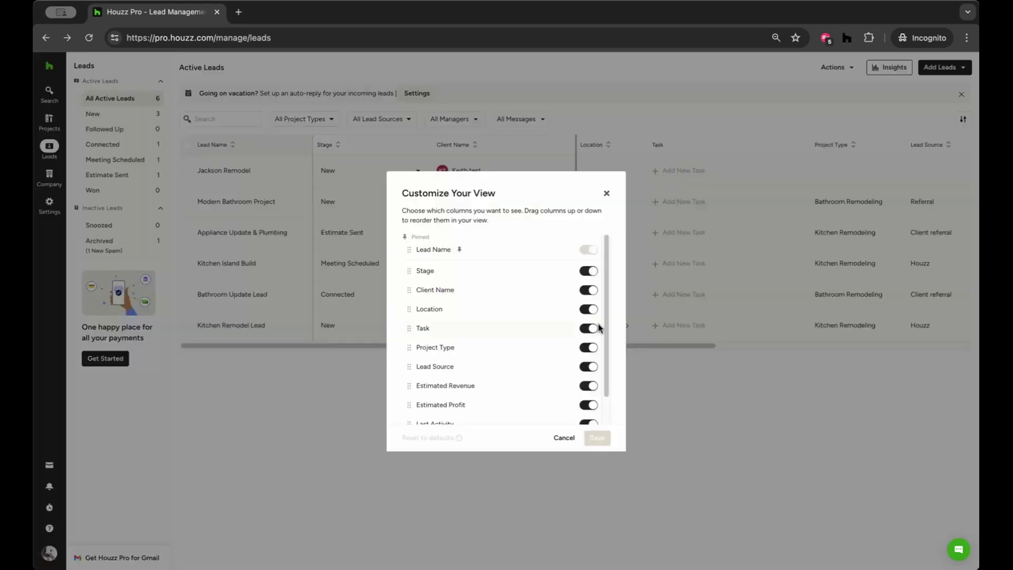
left_click(586, 388)
left_click(604, 438)
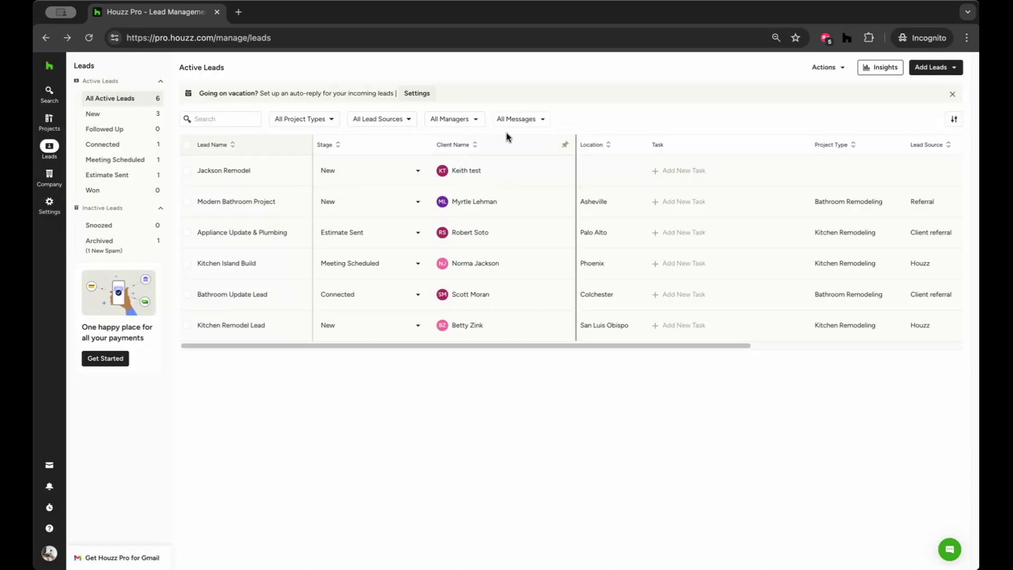
left_click(566, 146)
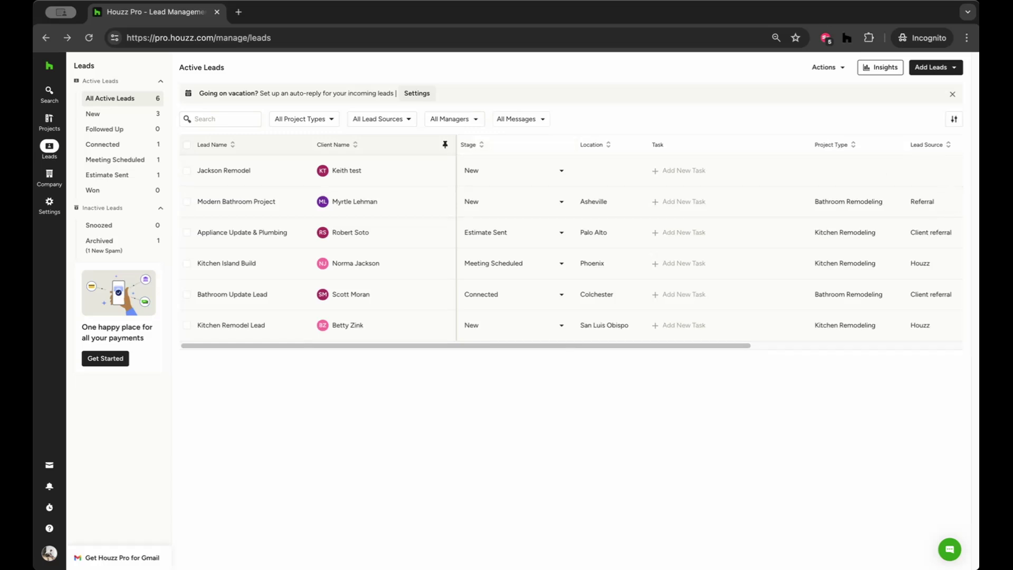
Step: Review the Add Leads options and the lead Actions menu
left_click(957, 73)
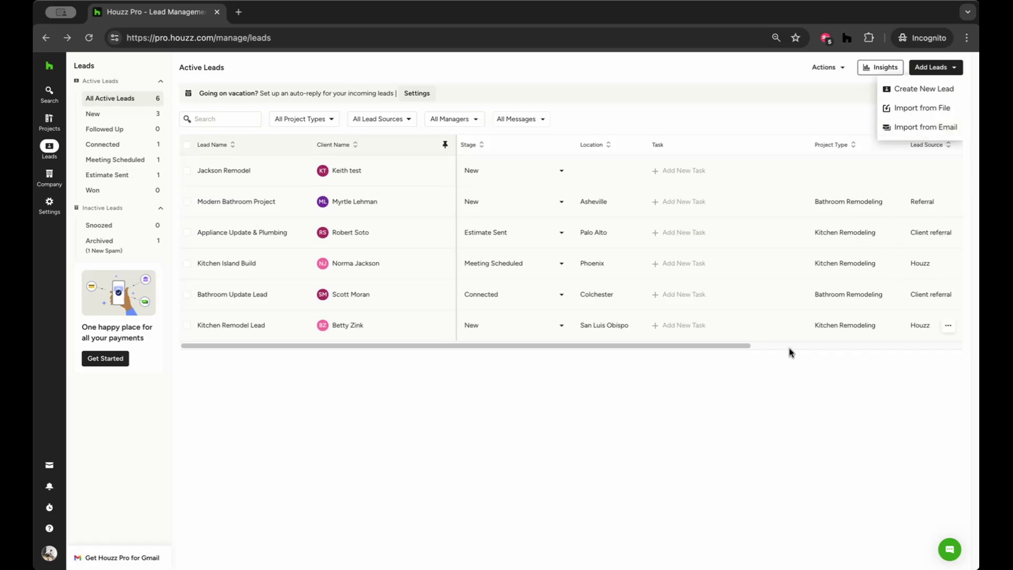
left_click(688, 172)
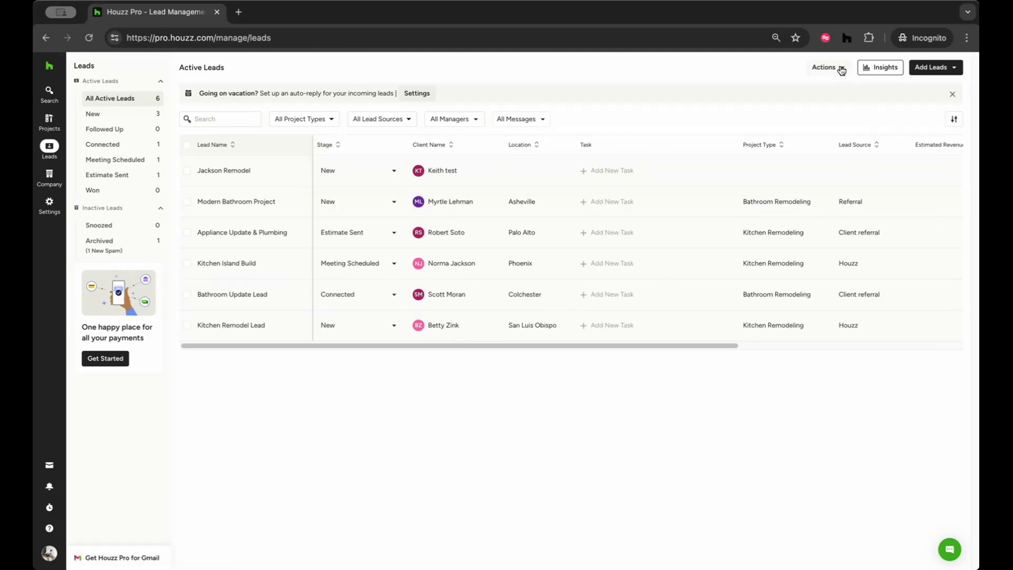
left_click(842, 68)
Step: Open the Jackson Remodel lead and view its edit form without saving
left_click(242, 173)
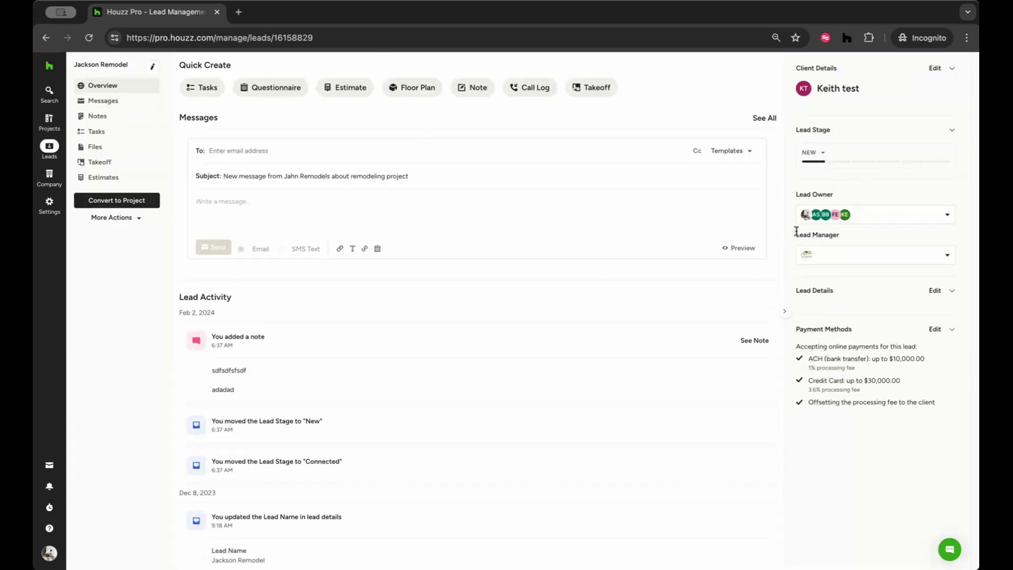
left_click(935, 290)
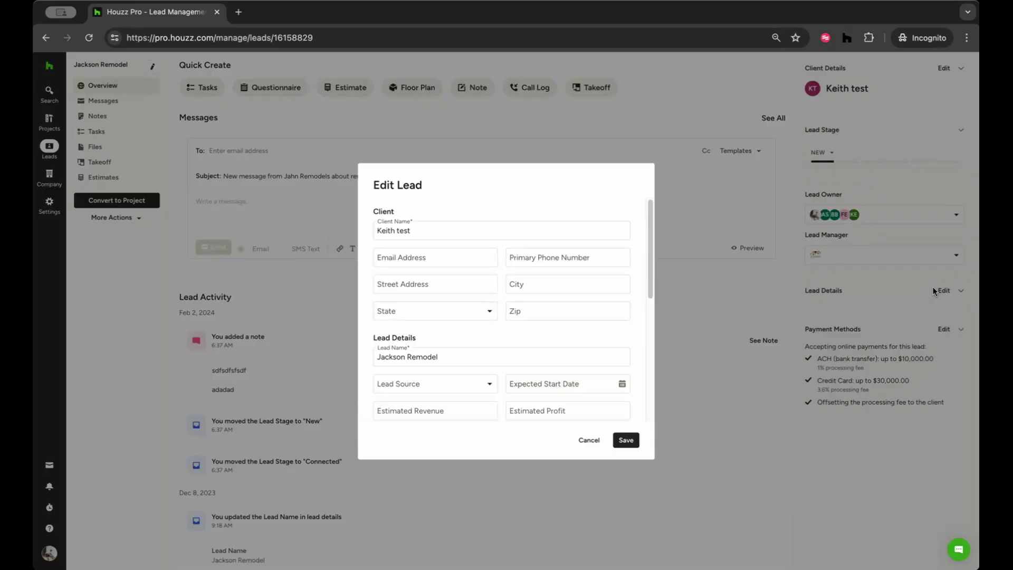
left_click(570, 260)
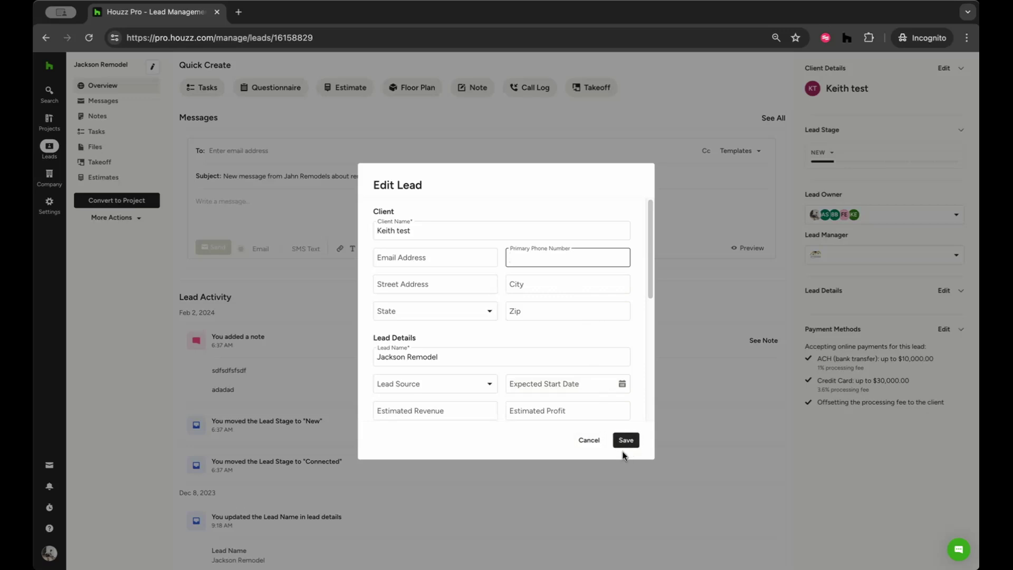
left_click(589, 440)
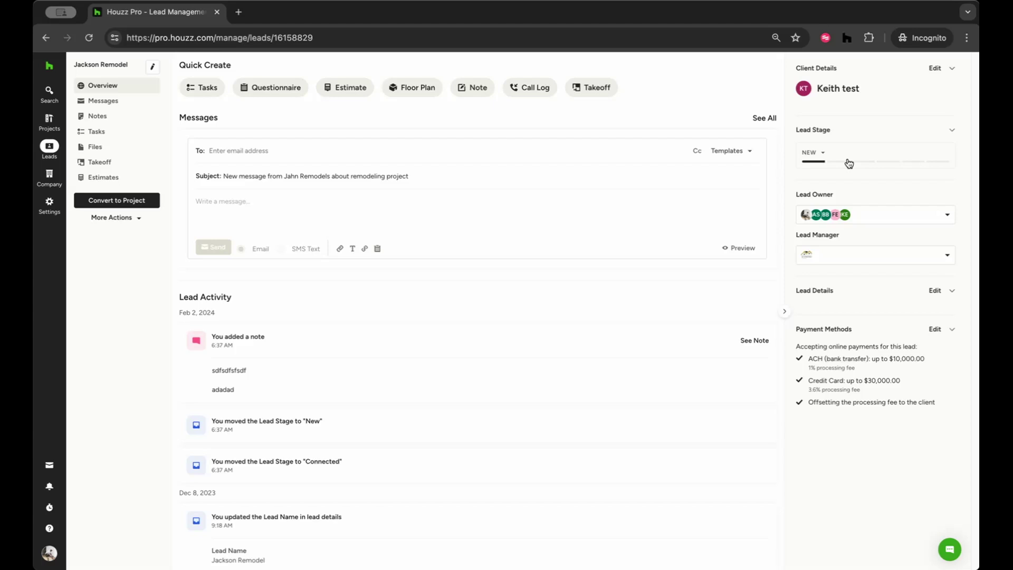
Step: Set the lead stage to Connected and review the possible lead managers
left_click(849, 163)
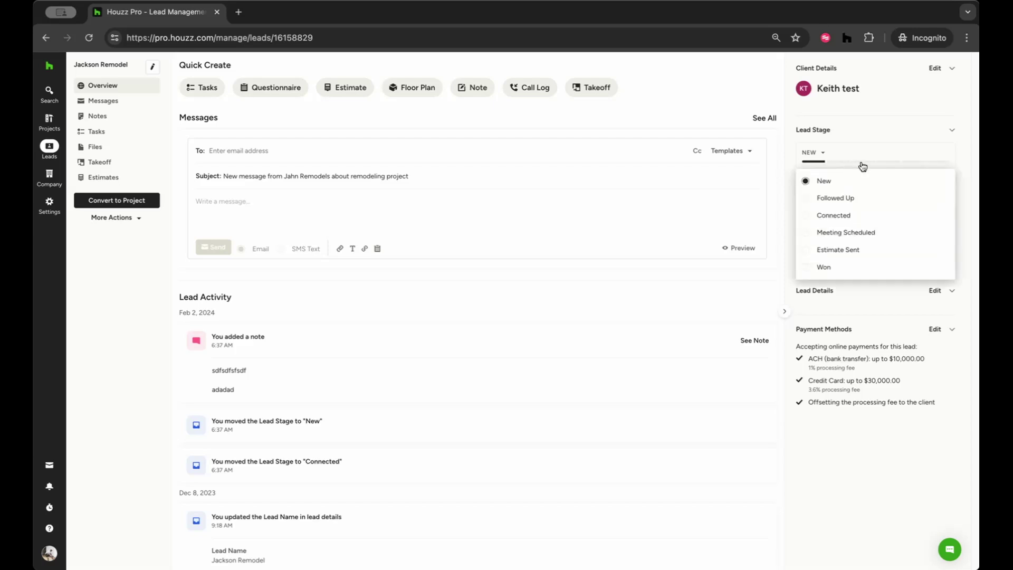
left_click(843, 218)
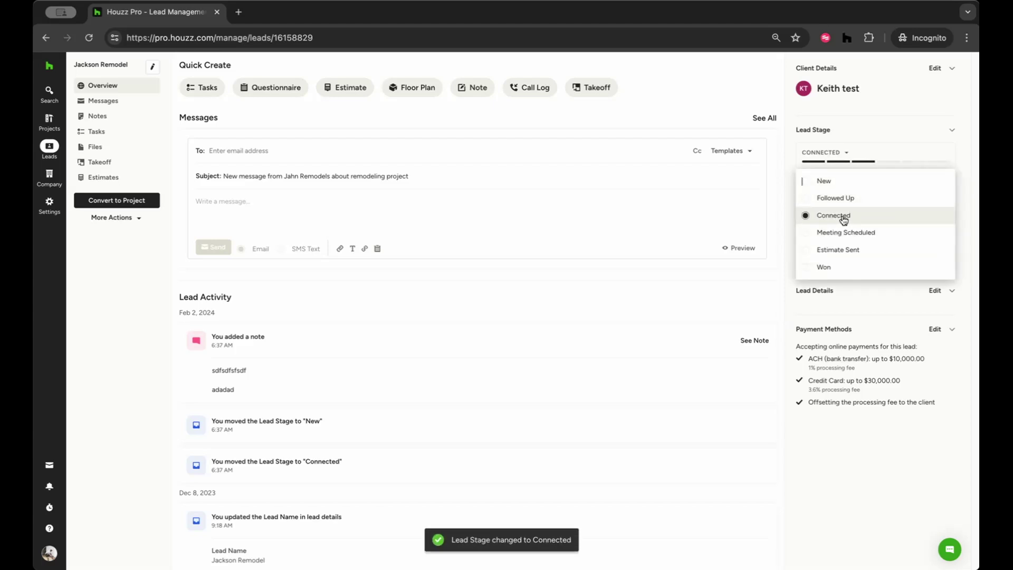
left_click(896, 292)
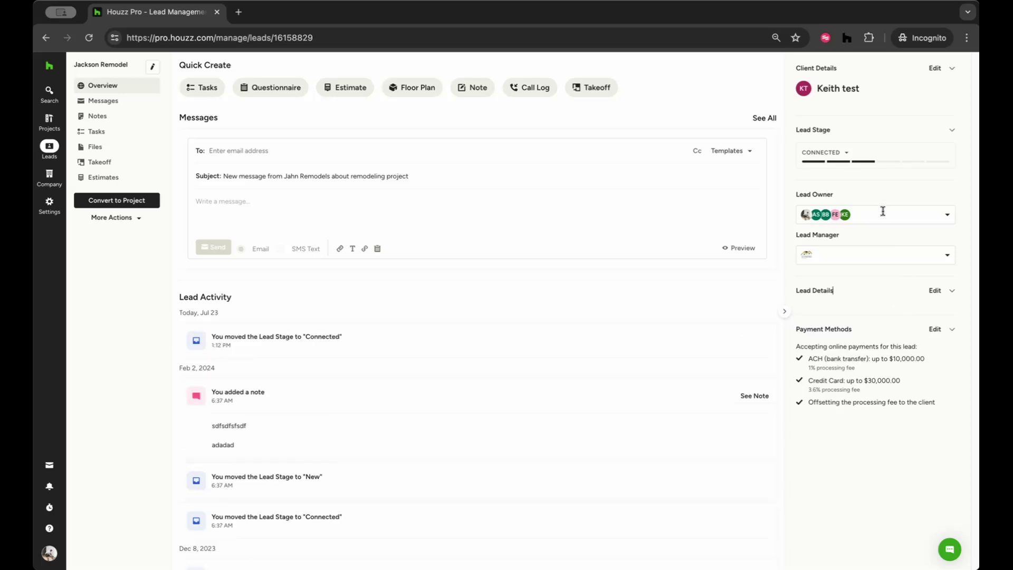
left_click(872, 253)
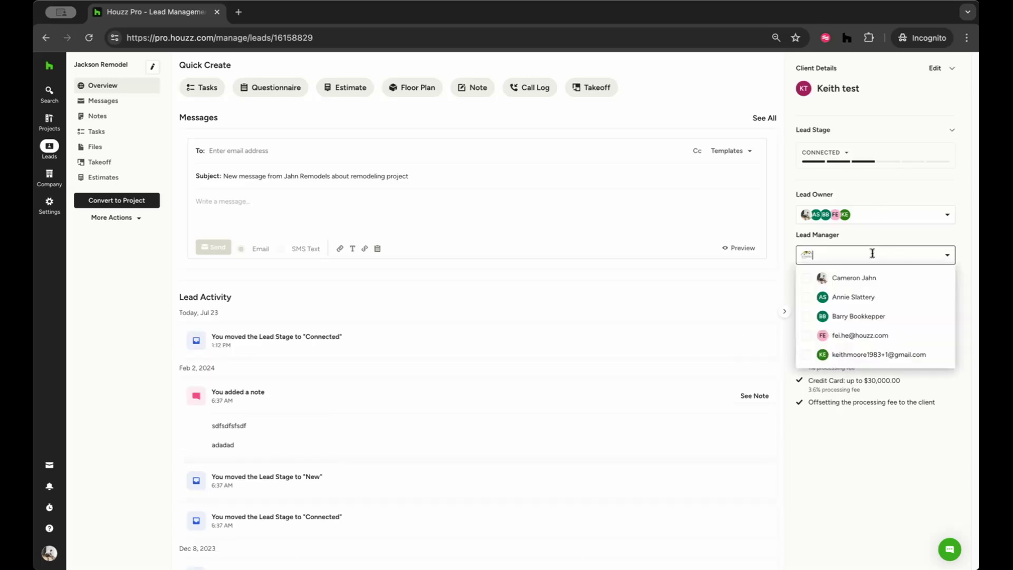
left_click(898, 475)
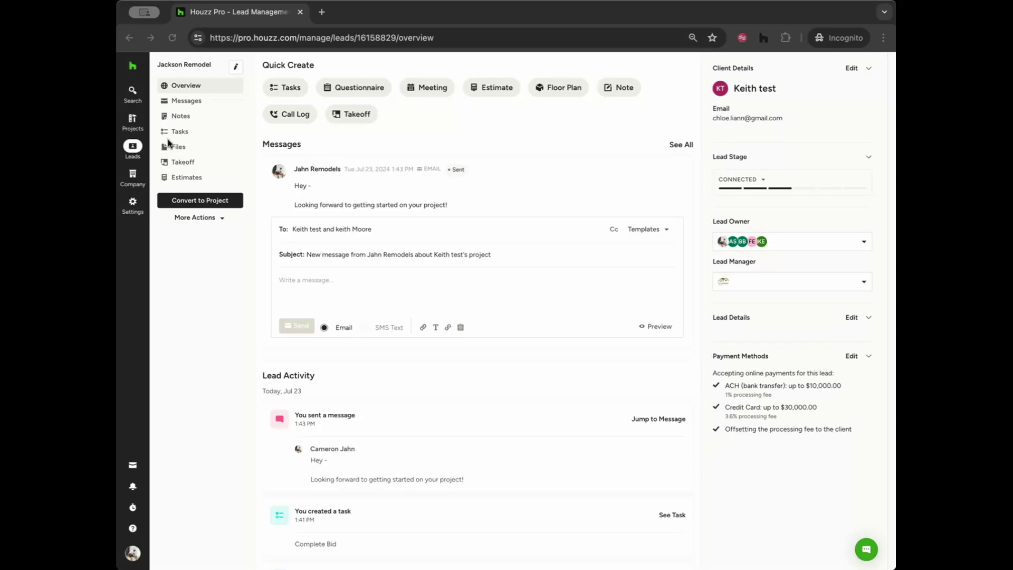
Step: Check the lead's Tasks, then open its full message history from Overview
left_click(177, 133)
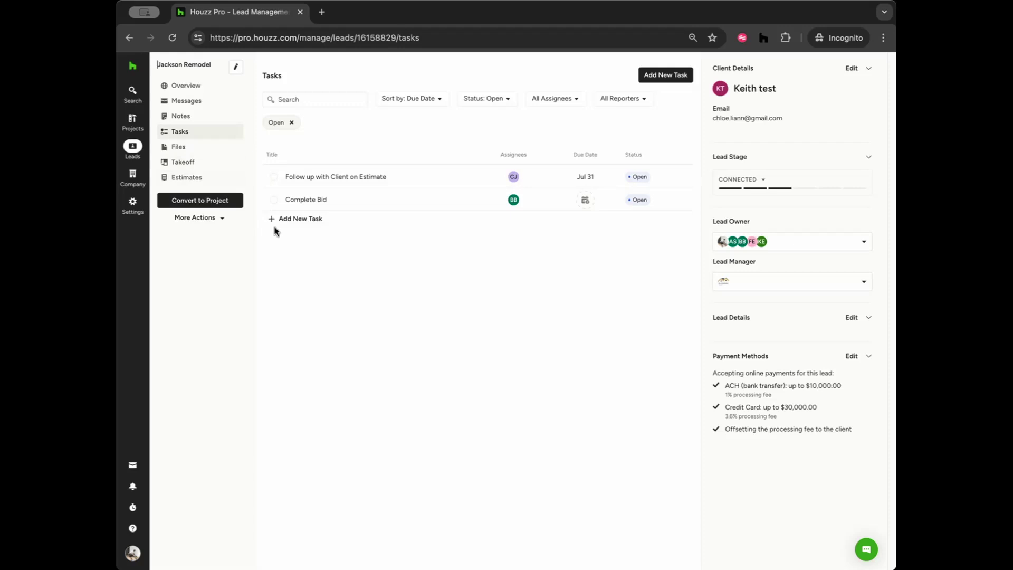
left_click(185, 86)
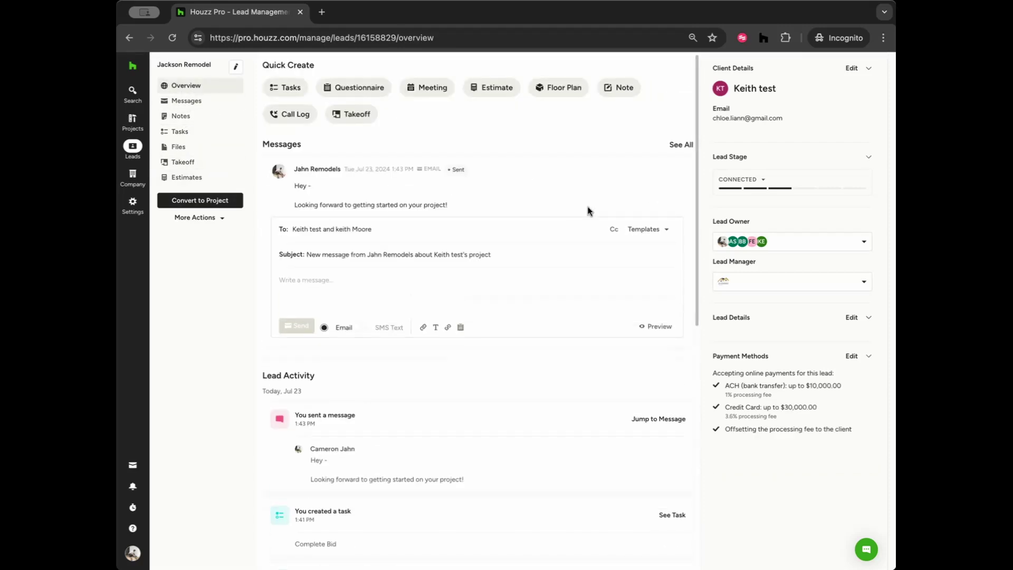
left_click(681, 145)
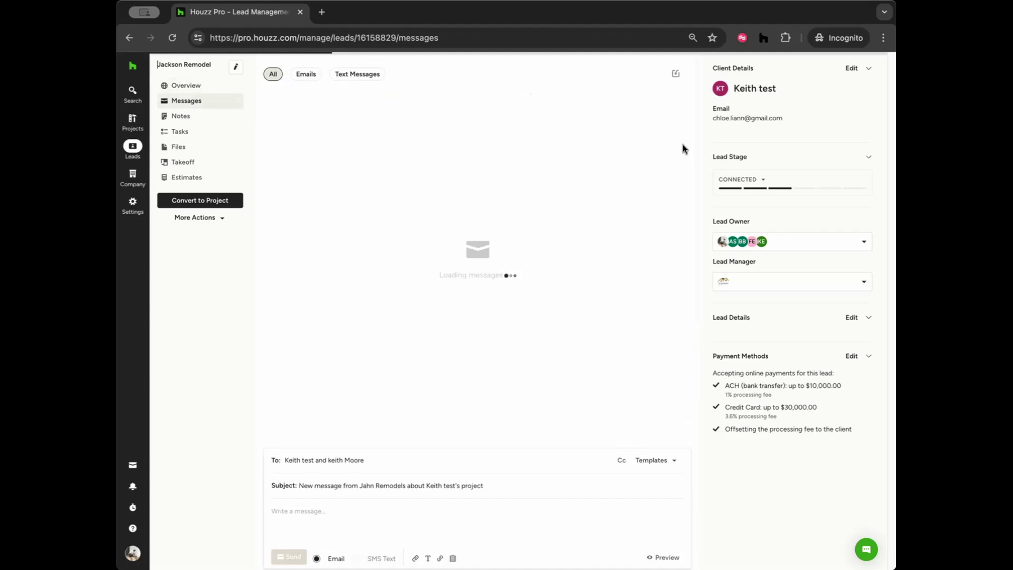
Step: Try the Emails, Text Messages and All filters, then review Templates and email format options
left_click(306, 74)
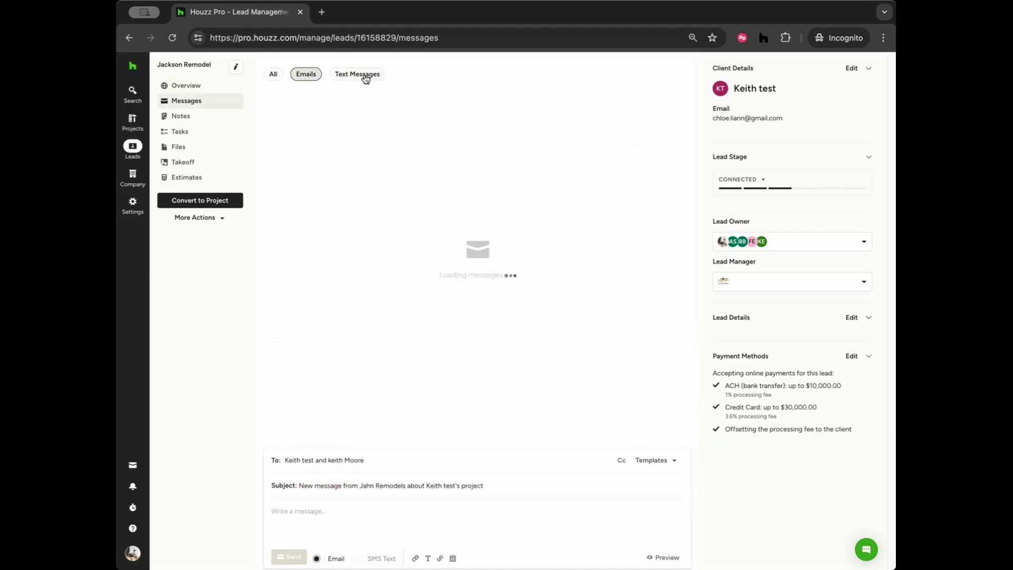
left_click(373, 77)
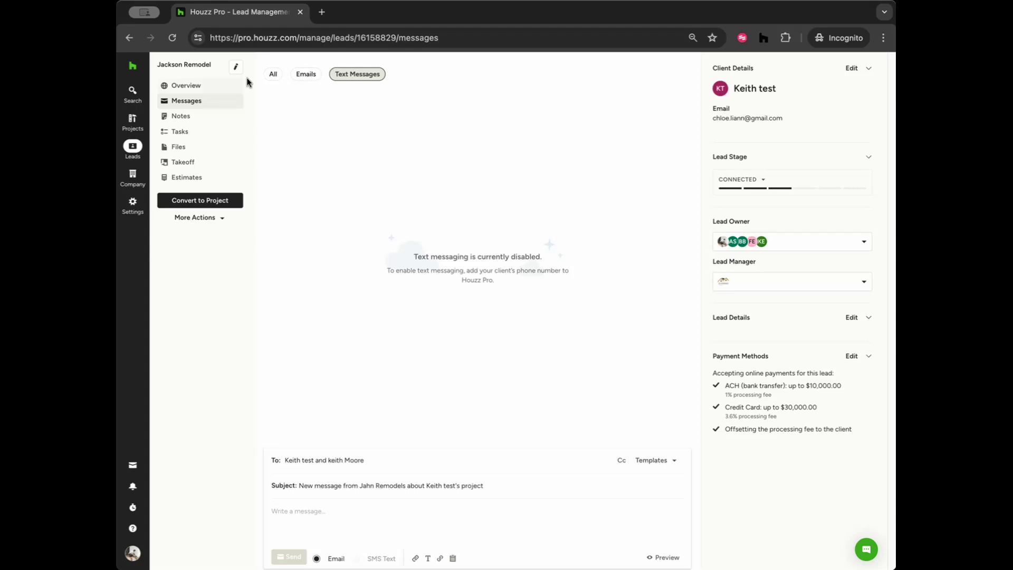
left_click(273, 73)
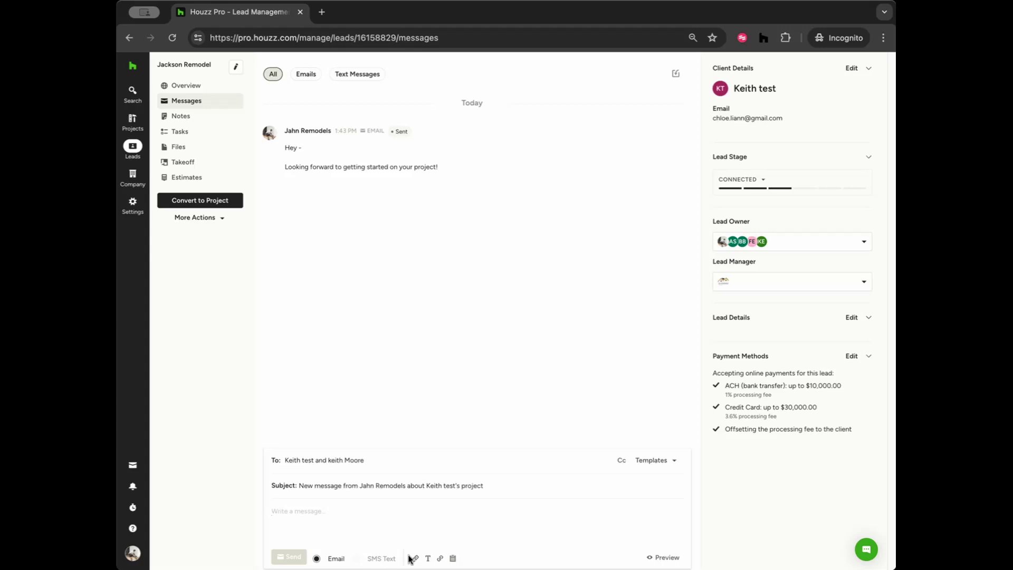
left_click(667, 464)
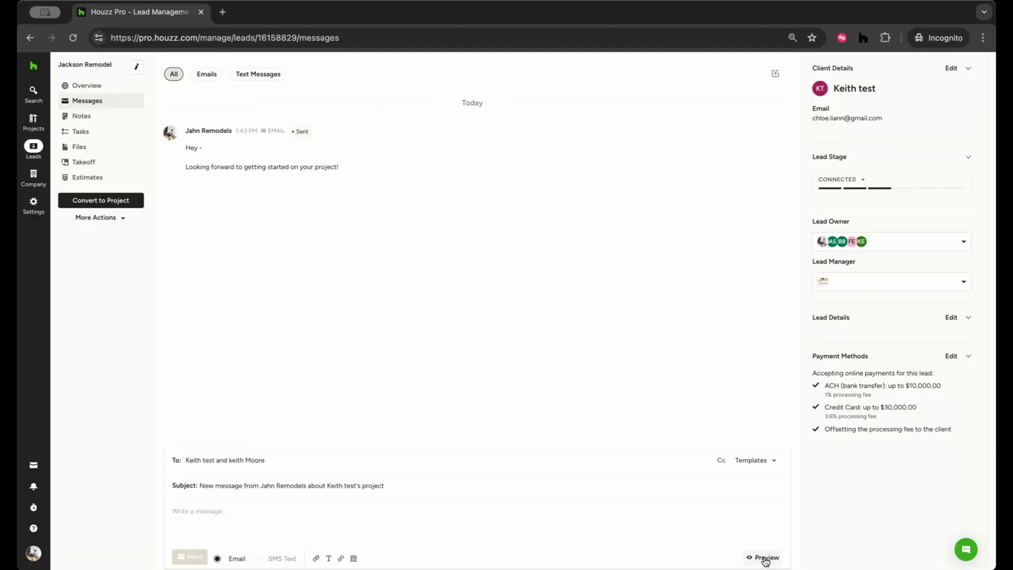
left_click(766, 558)
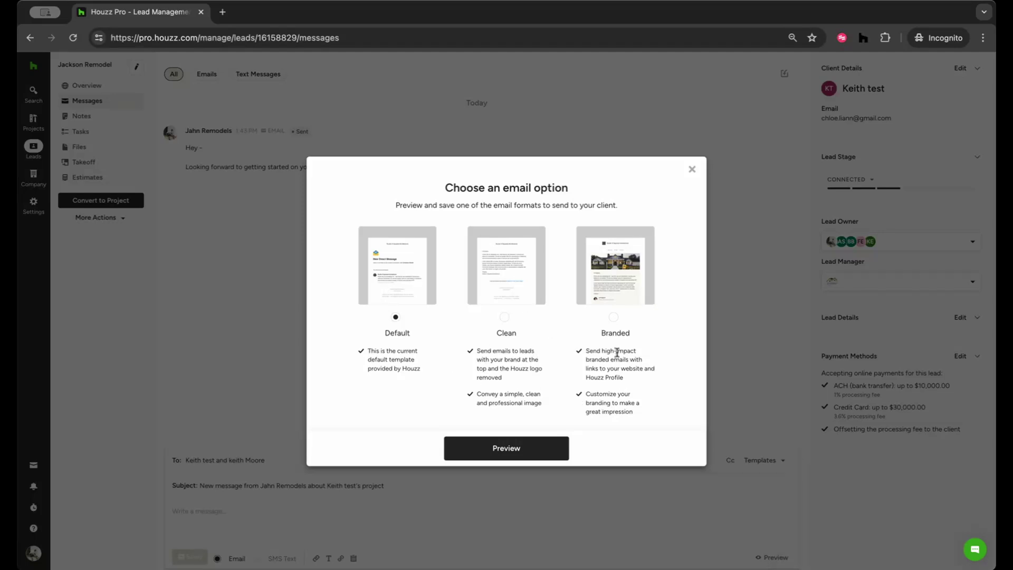
left_click(692, 168)
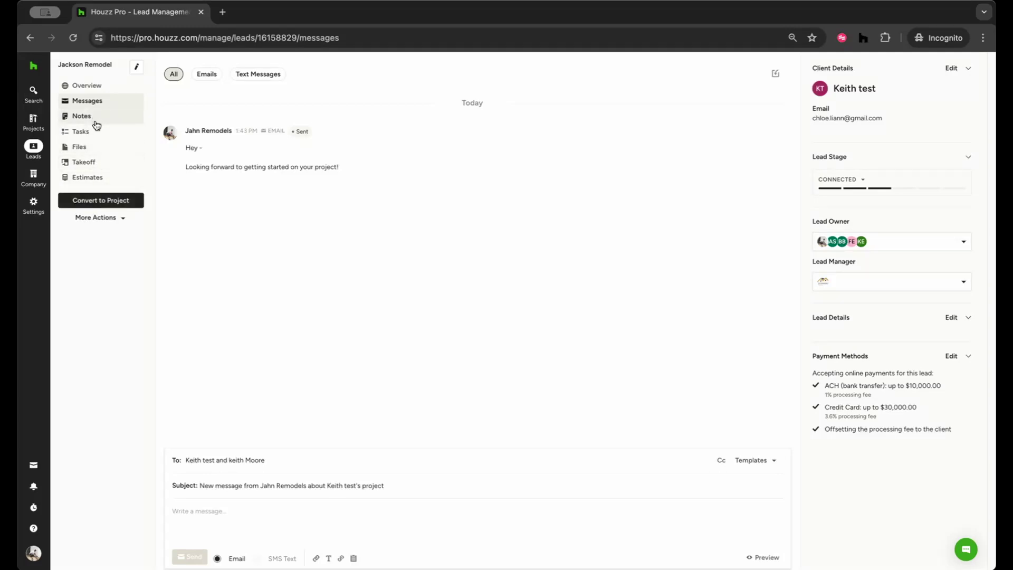
Step: Browse the lead's Notes, filtering by Notes and then Calls
left_click(96, 124)
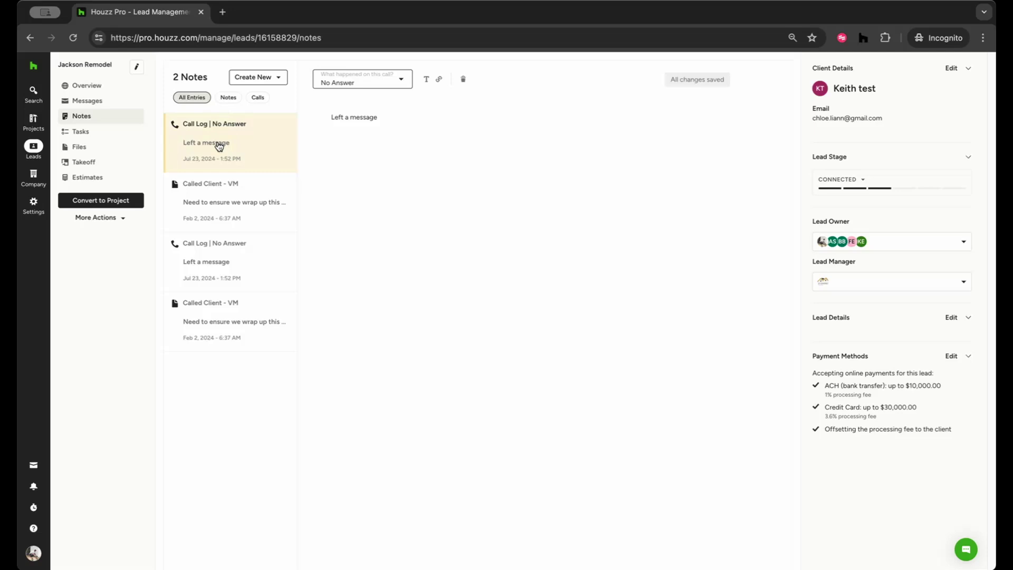
left_click(223, 100)
left_click(257, 98)
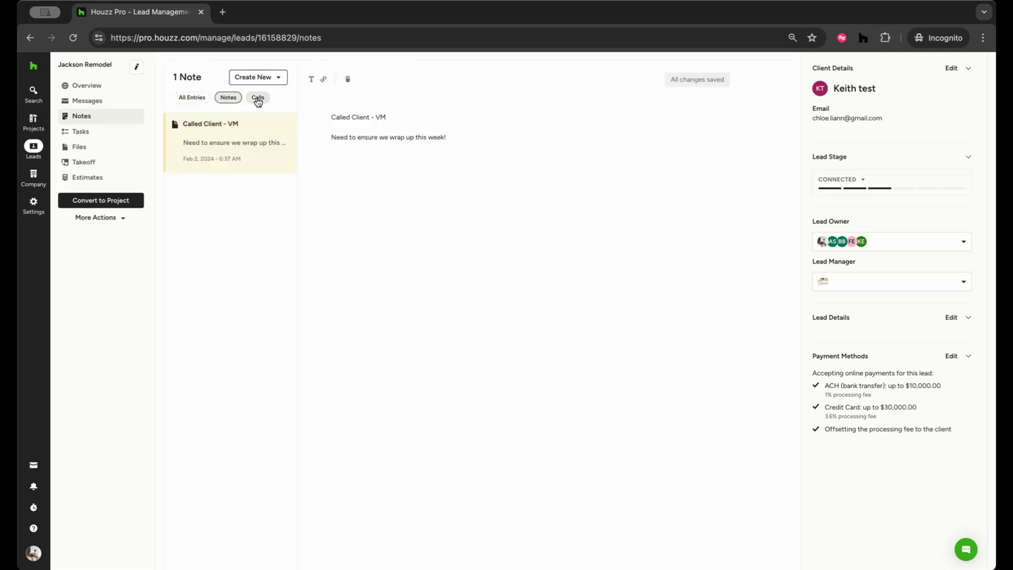
Step: Check Tasks with Add New Task and the Files page, then start Convert to Project
left_click(81, 131)
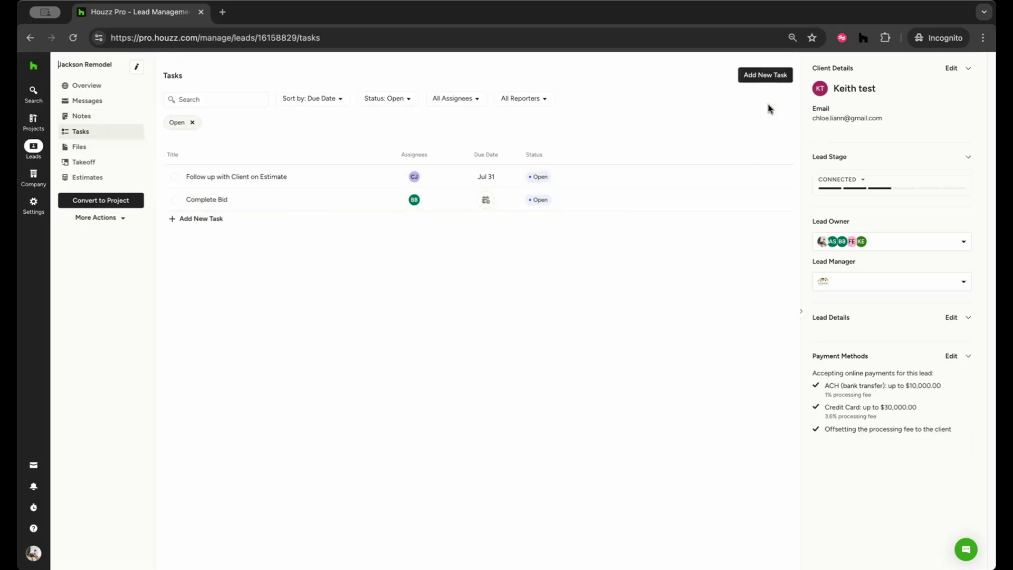
left_click(763, 77)
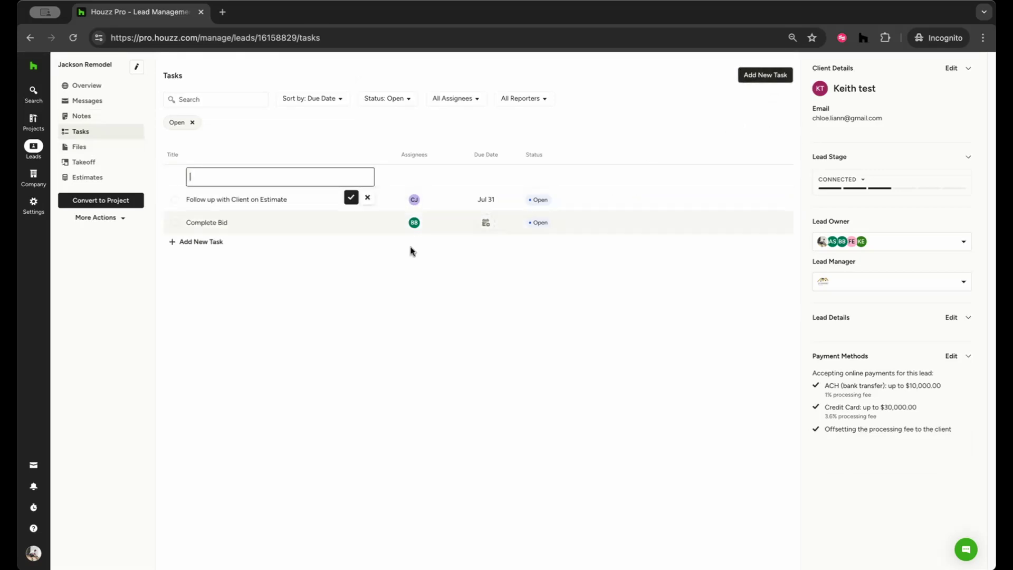
left_click(79, 147)
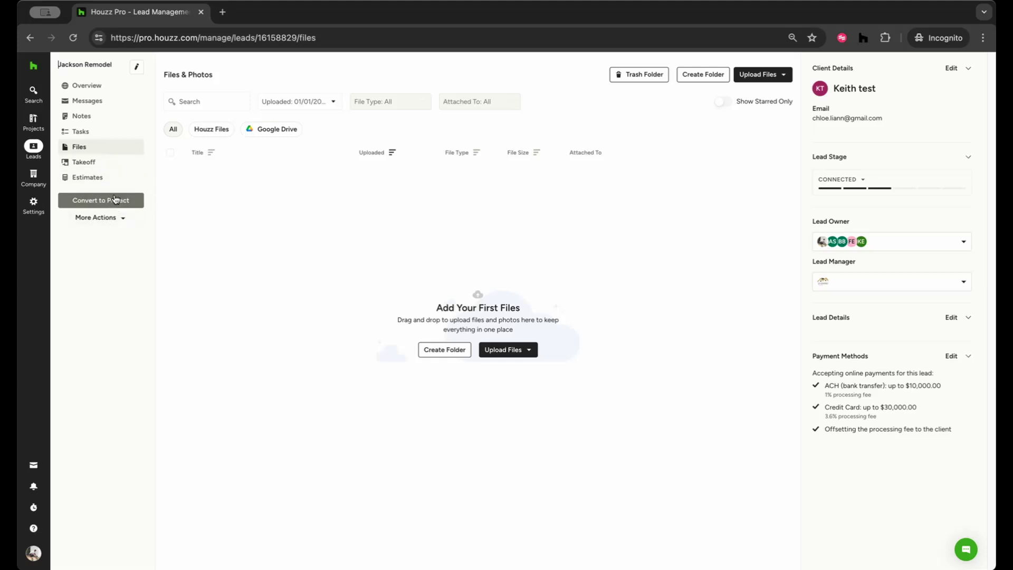
left_click(115, 199)
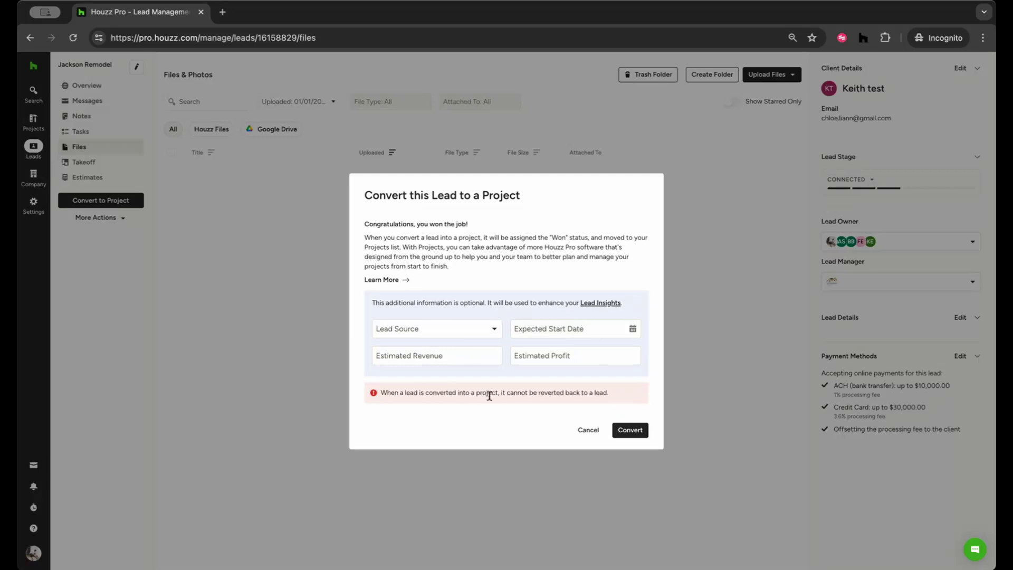